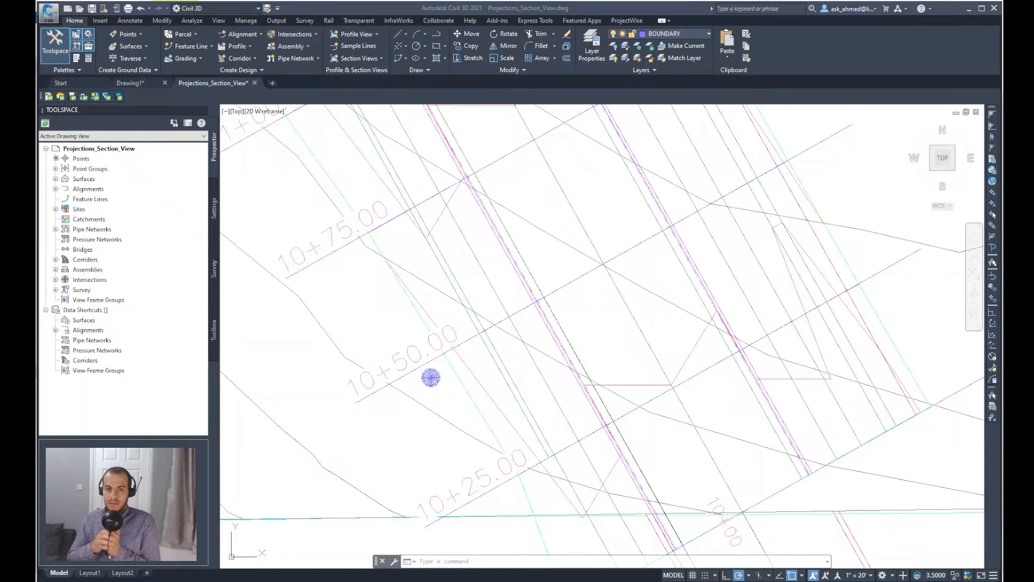
# Zoom from the 10+50.00 sample line in plan to its section view.
pyautogui.click(644, 288)
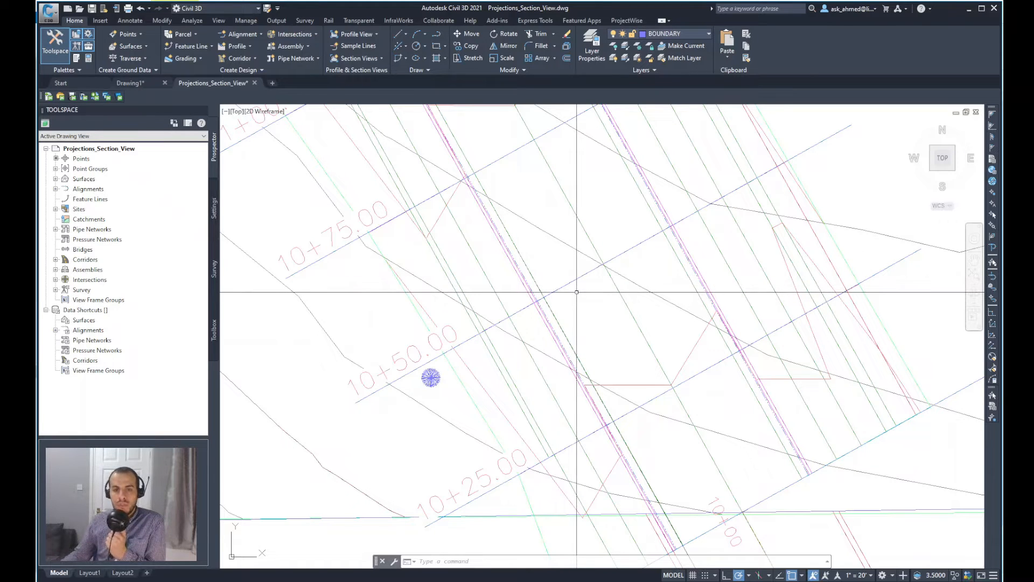
pyautogui.moveTo(570, 294)
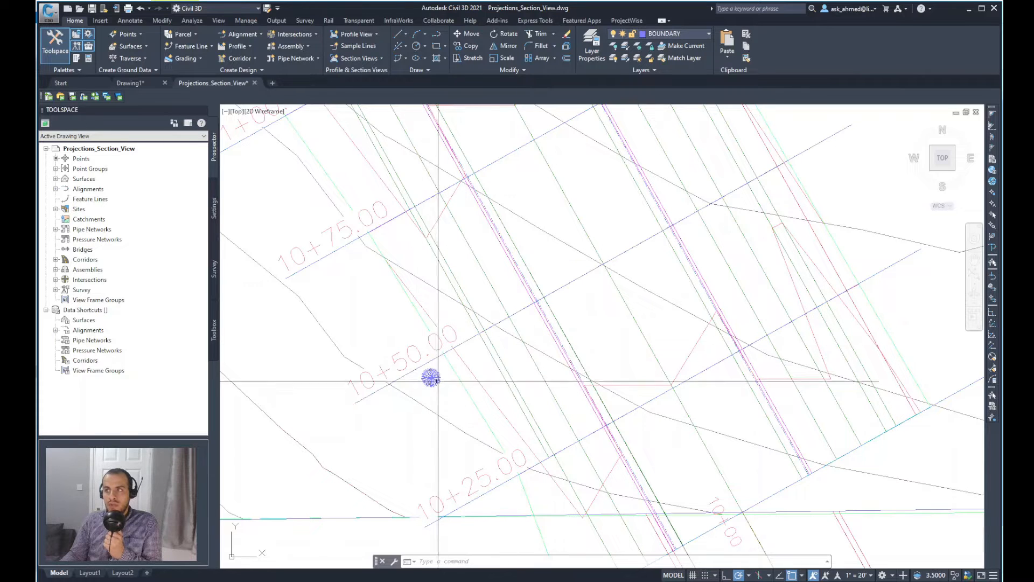
pyautogui.click(466, 341)
pyautogui.rightClick(468, 346)
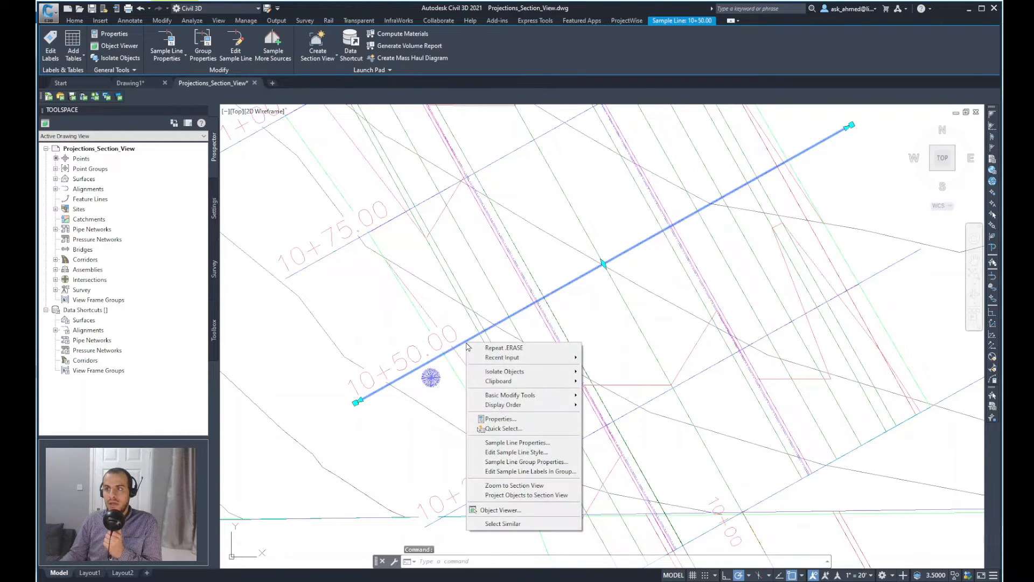
pyautogui.click(504, 488)
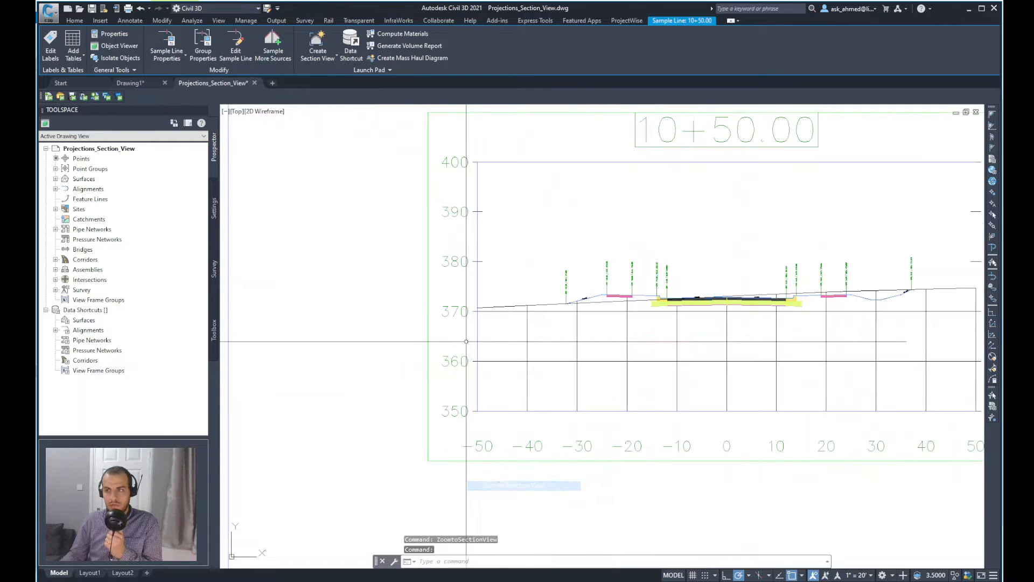
# Examine the 10+50.00 section view across its full width, including the road layers, sidewalks, side slopes and offset labels.
pyautogui.moveTo(776, 320); pyautogui.dragTo(685, 330, button='middle')
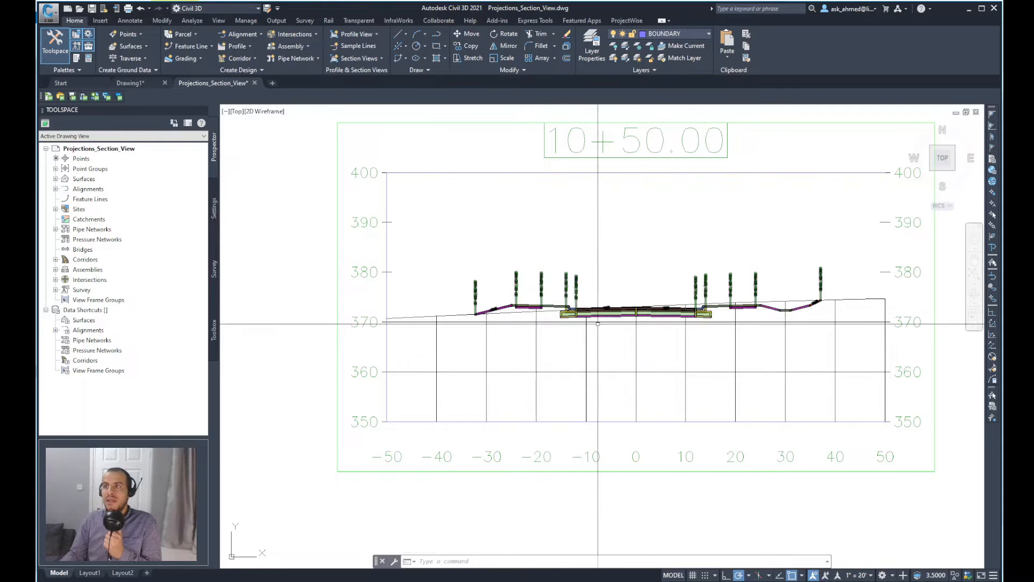
pyautogui.scroll(2, 565, 303)
pyautogui.scroll(2, 587, 329)
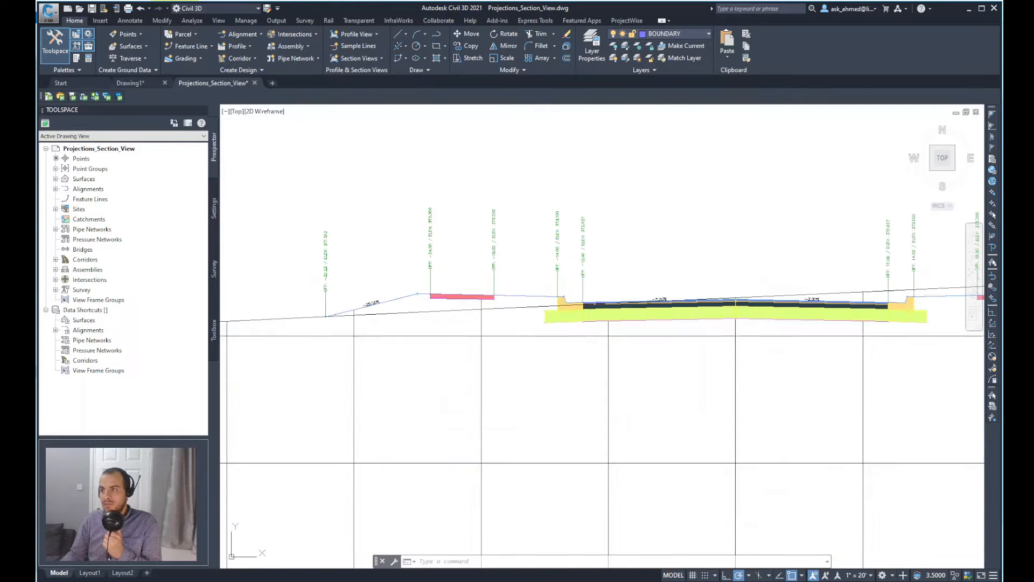
pyautogui.moveTo(722, 330); pyautogui.dragTo(618, 333, button='middle')
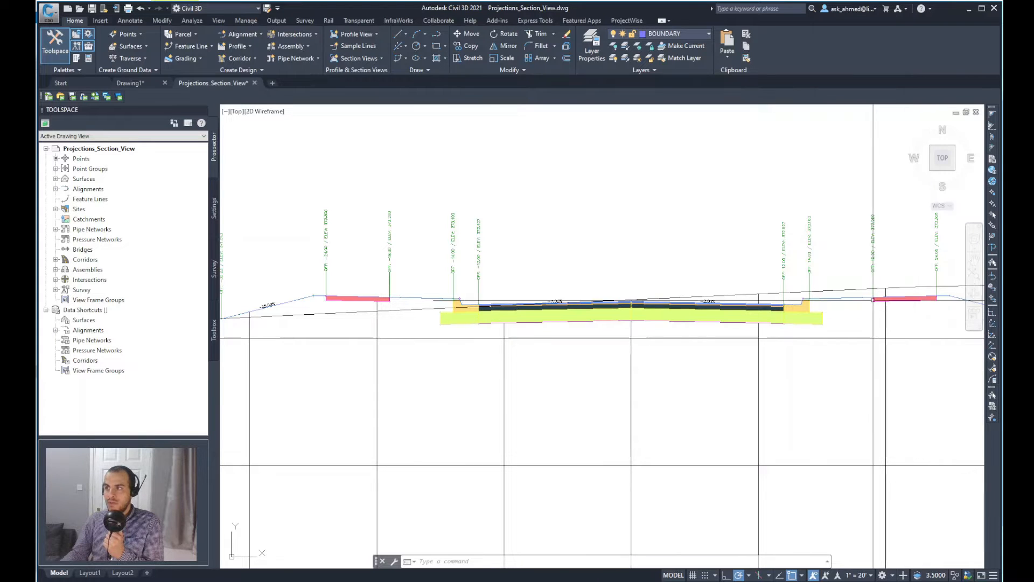
pyautogui.click(795, 311)
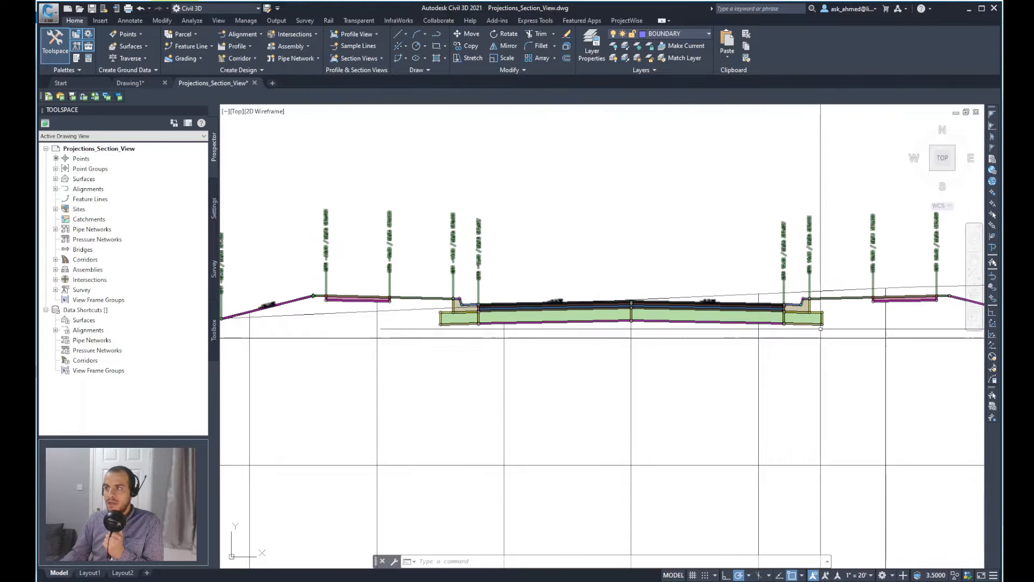
pyautogui.moveTo(411, 314); pyautogui.dragTo(457, 317, button='middle')
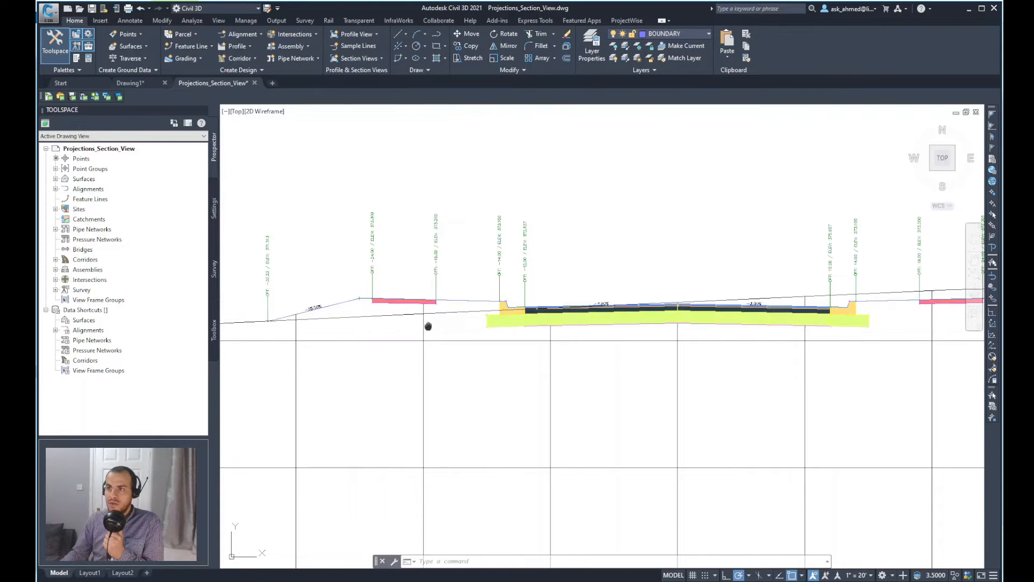
pyautogui.moveTo(422, 323); pyautogui.dragTo(462, 323, button='middle')
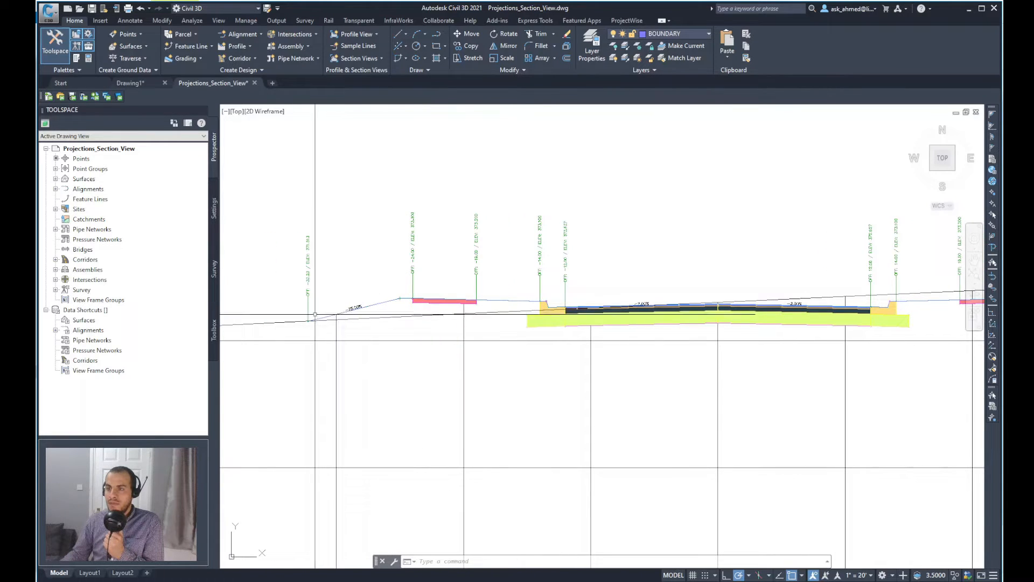
pyautogui.moveTo(363, 312); pyautogui.dragTo(447, 313, button='middle')
pyautogui.scroll(-2, 367, 307)
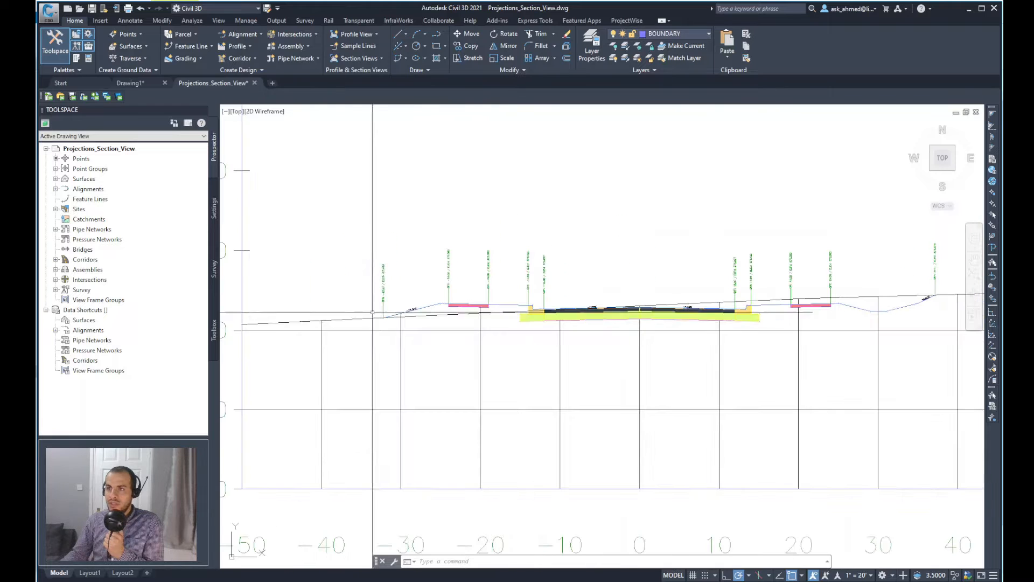
pyautogui.moveTo(617, 329); pyautogui.dragTo(439, 335, button='middle')
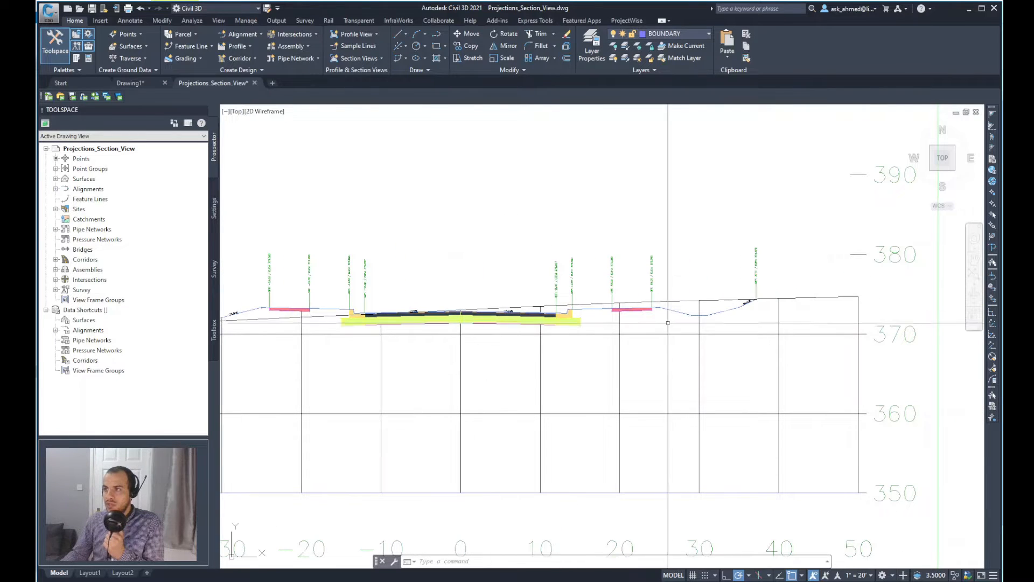
pyautogui.moveTo(376, 313); pyautogui.dragTo(443, 297, button='middle')
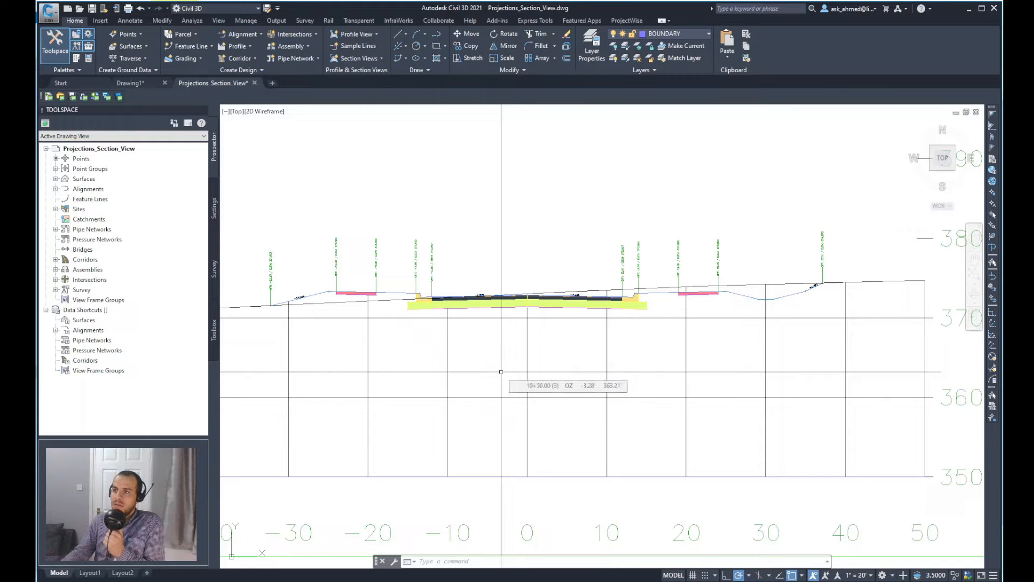
# Zoom from the 10+50.00 section view back to its sample line in plan.
pyautogui.click(526, 359)
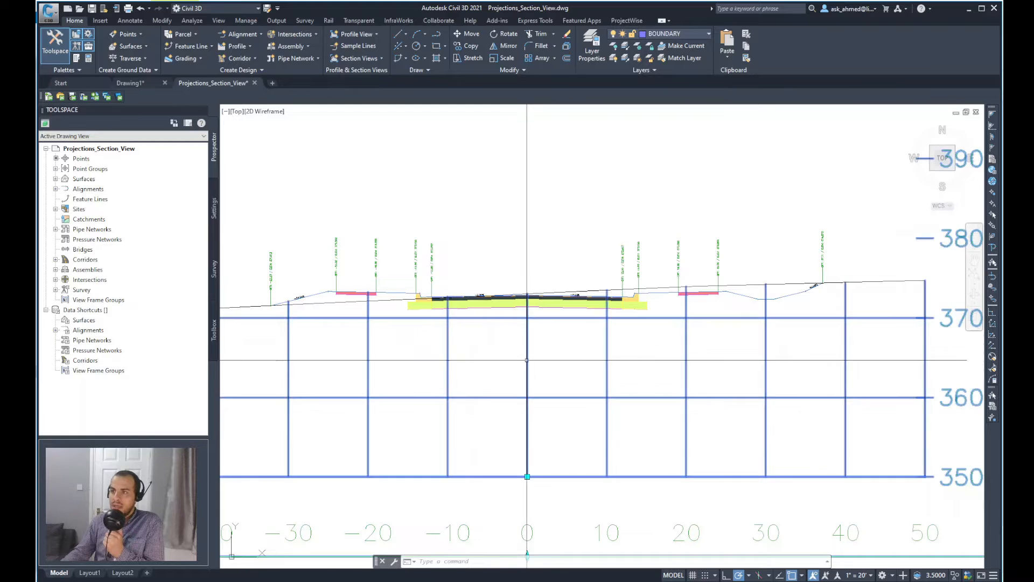
pyautogui.rightClick(527, 359)
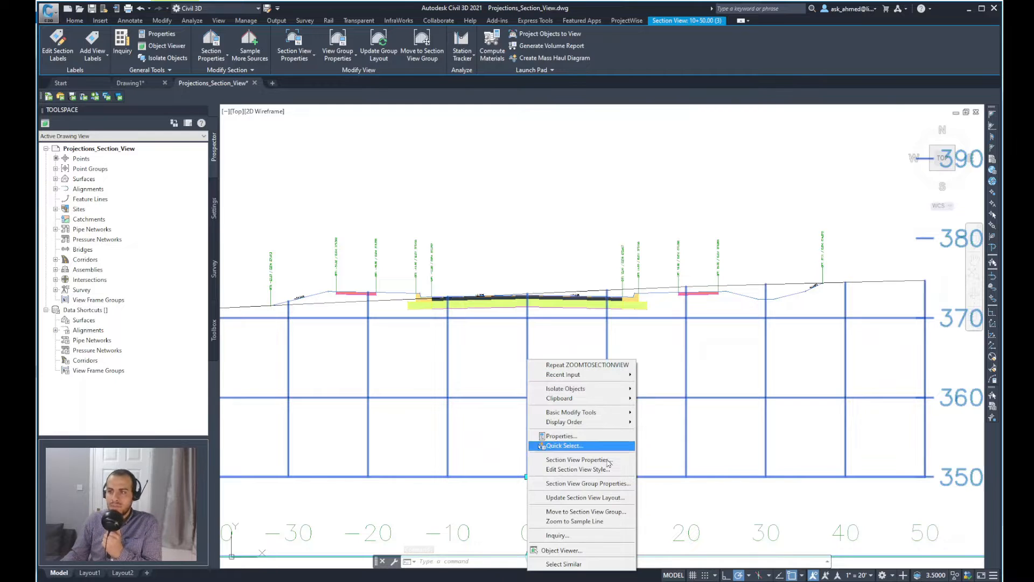
pyautogui.click(563, 522)
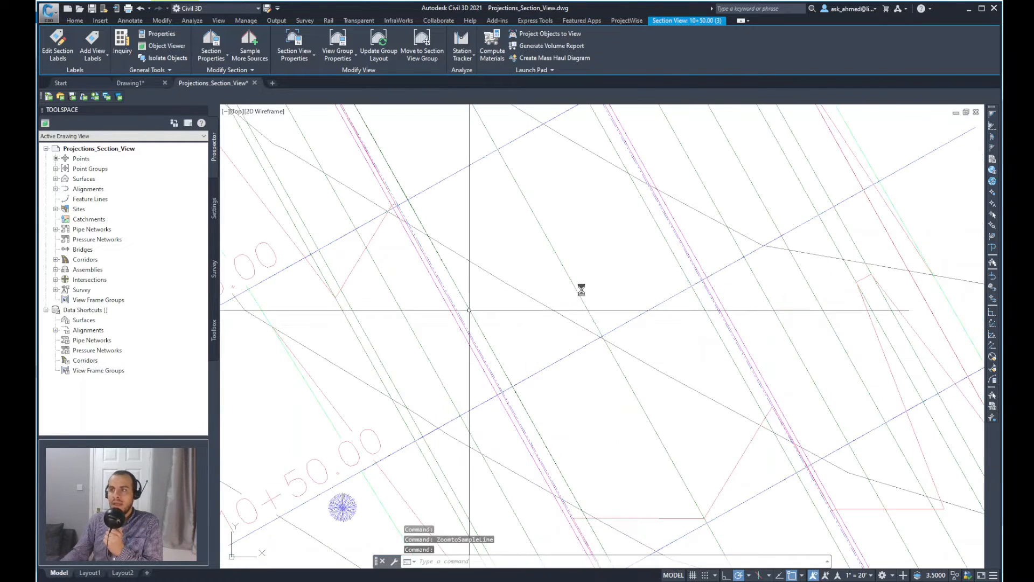
pyautogui.moveTo(591, 341); pyautogui.dragTo(607, 289, button='middle')
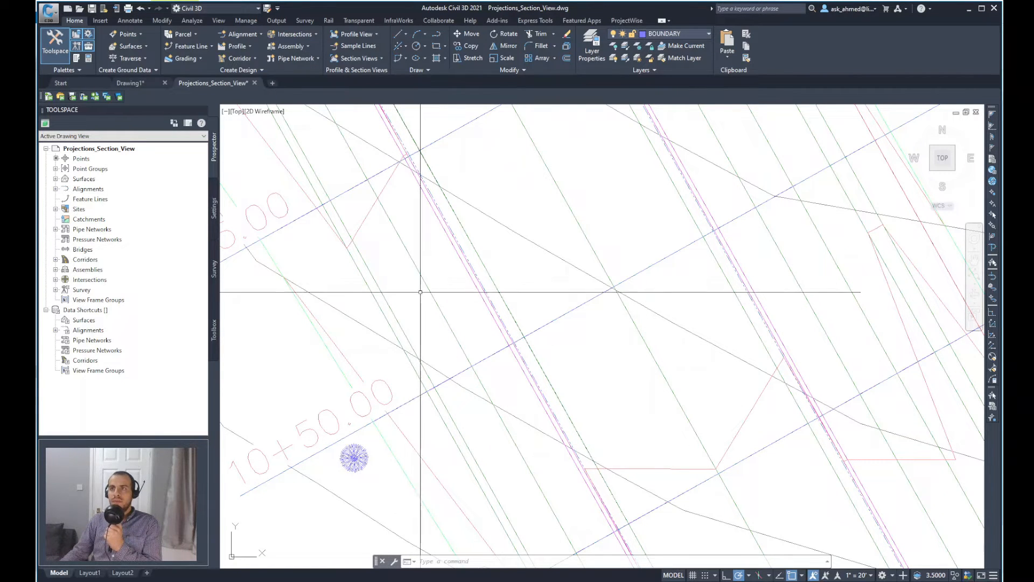
# Project the tree block beside the 10+50.00 sample line onto that station's section view, using the Basic projection style and Standard label style.
pyautogui.click(380, 58)
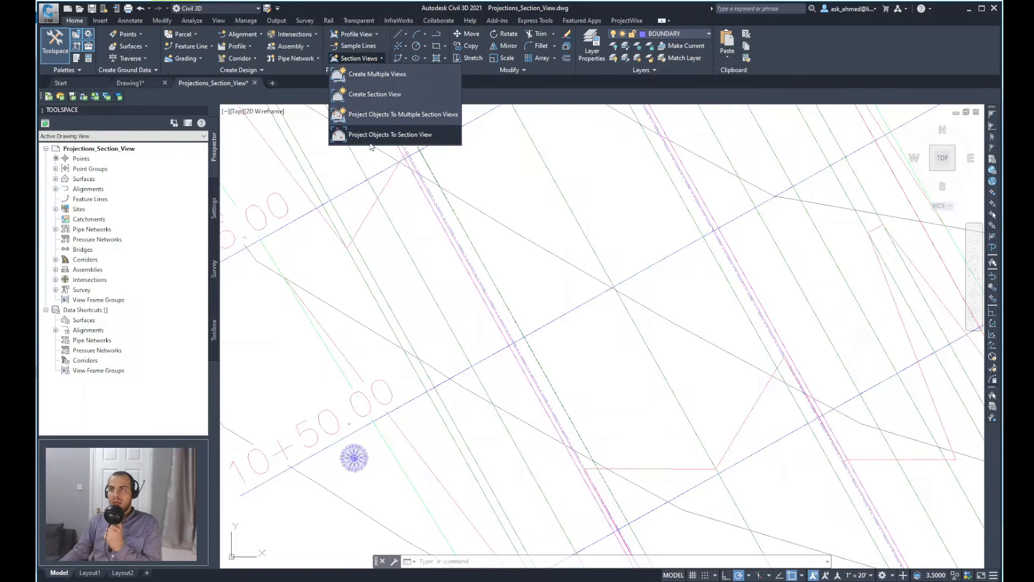
pyautogui.click(419, 135)
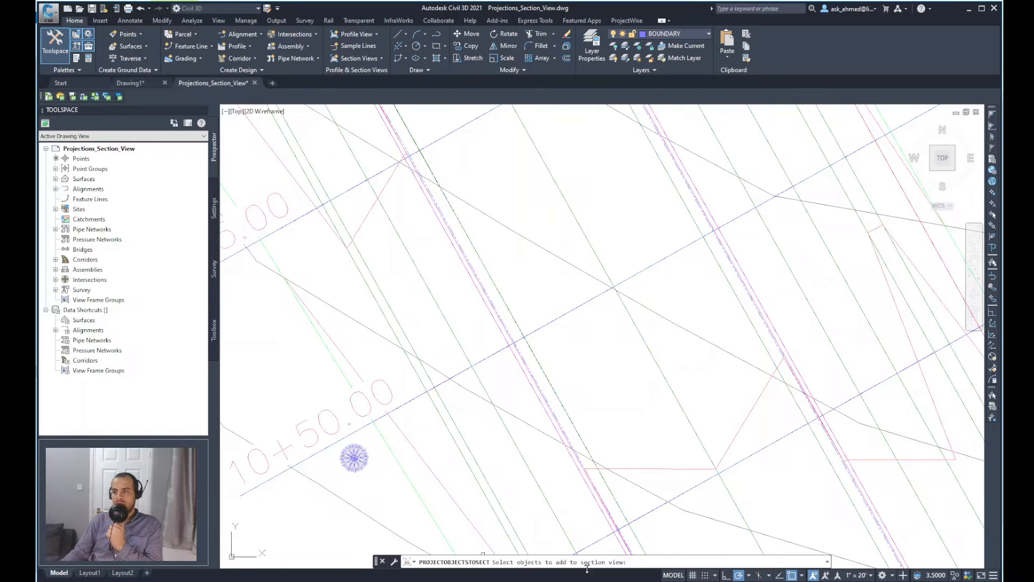
pyautogui.click(354, 457)
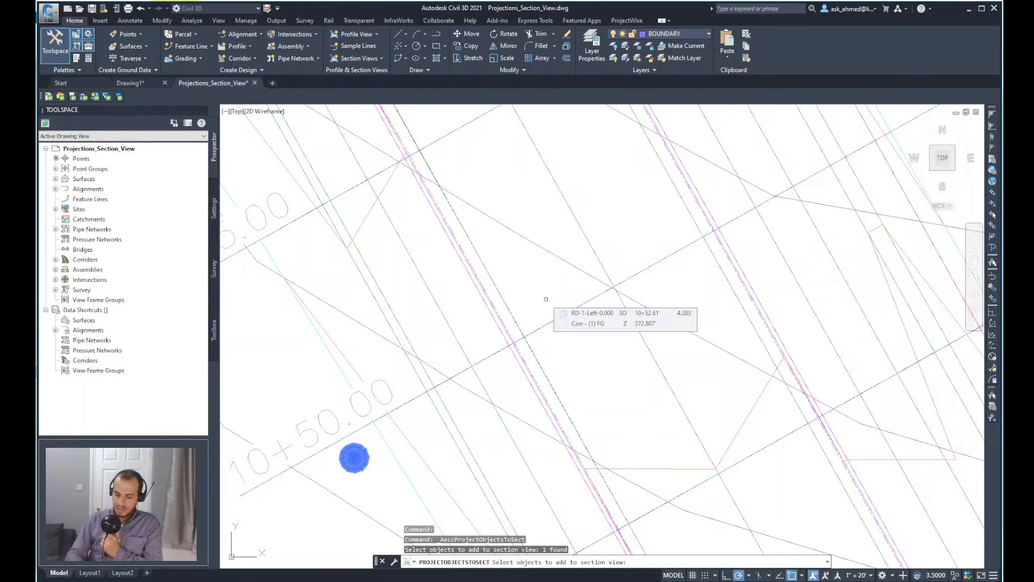
pyautogui.press('Return')
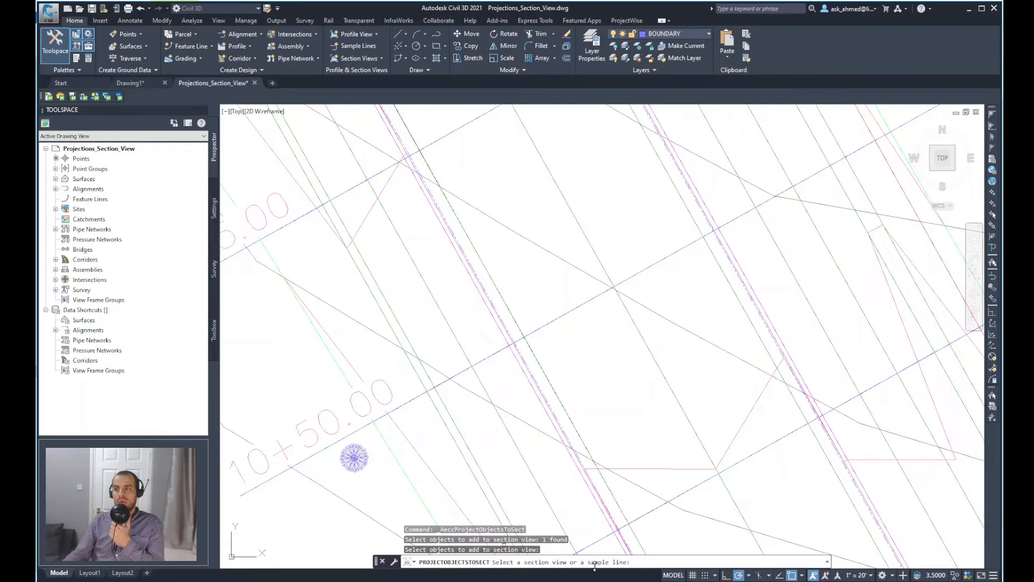
pyautogui.scroll(-2, 619, 352)
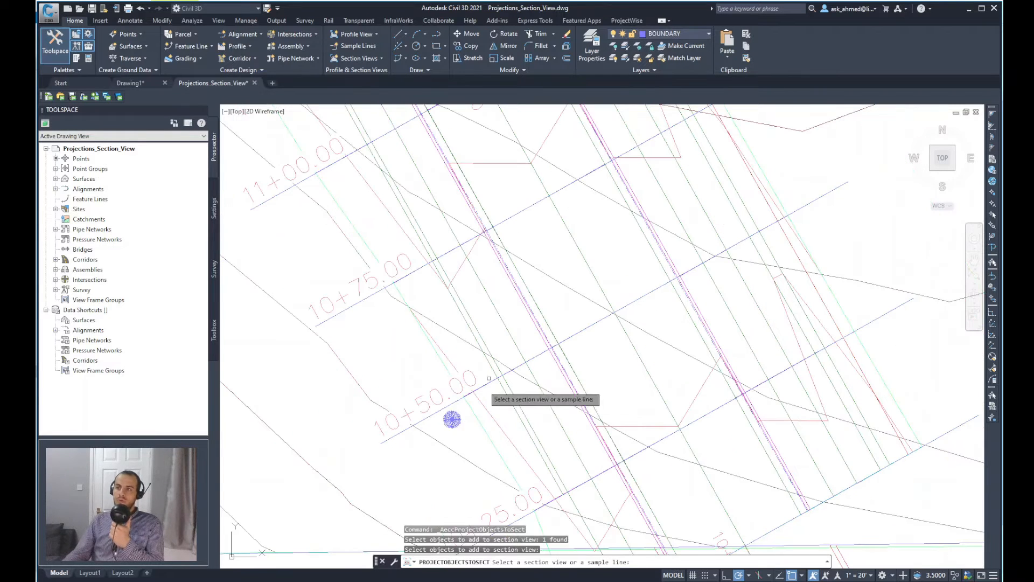
pyautogui.click(587, 333)
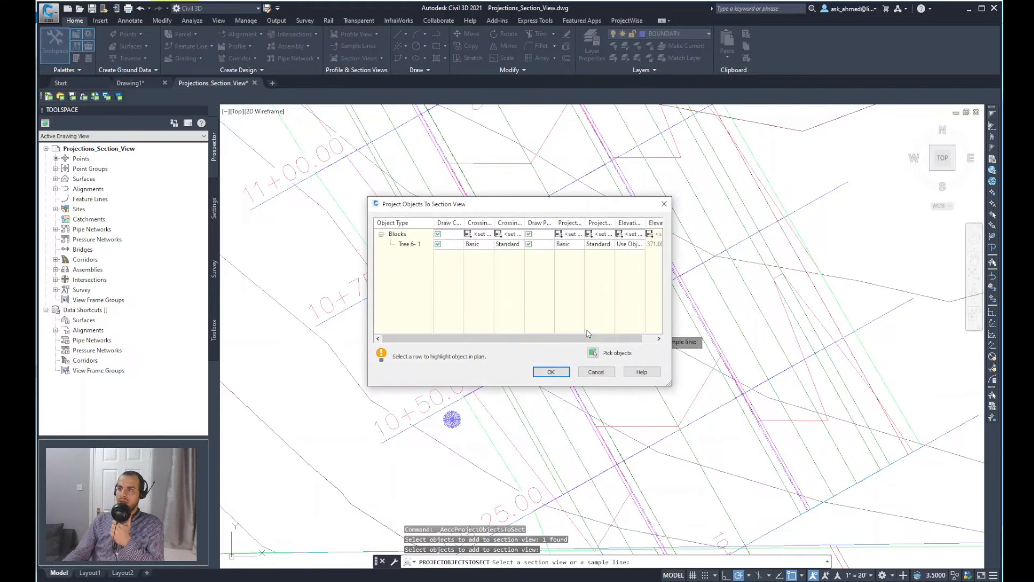
pyautogui.moveTo(490, 212); pyautogui.dragTo(514, 180)
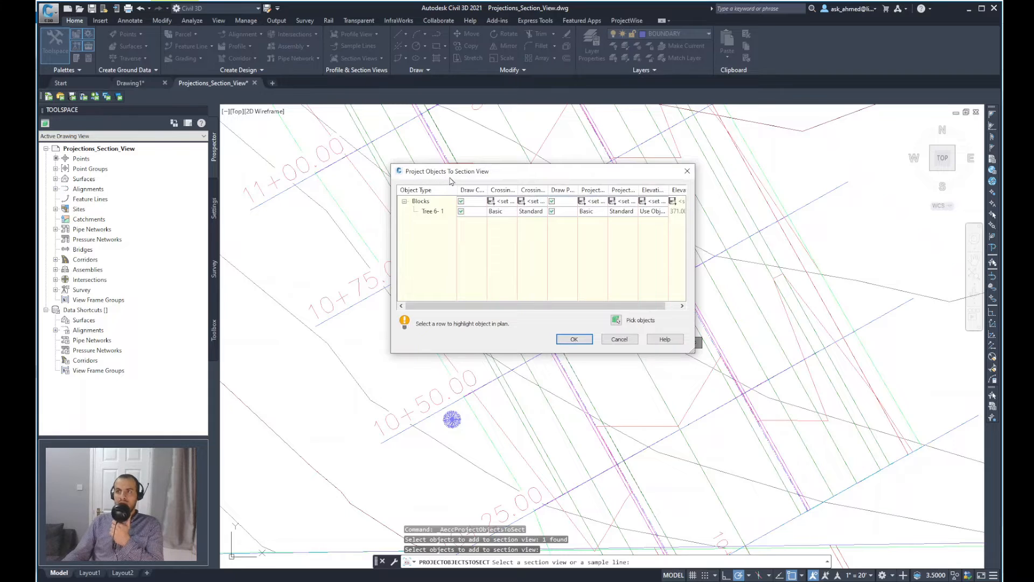
pyautogui.moveTo(501, 179); pyautogui.dragTo(463, 173)
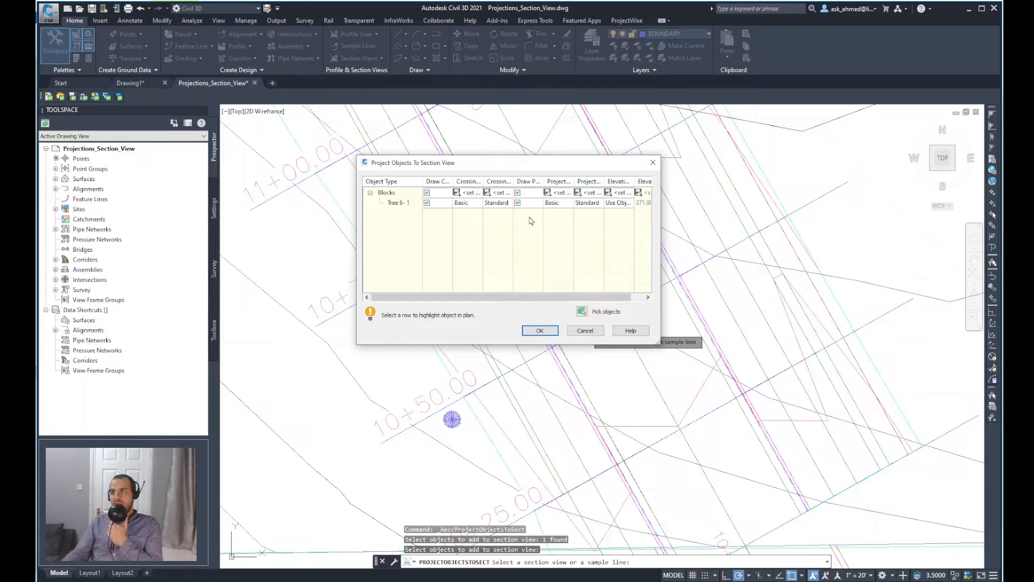
pyautogui.moveTo(699, 335); pyautogui.dragTo(829, 309)
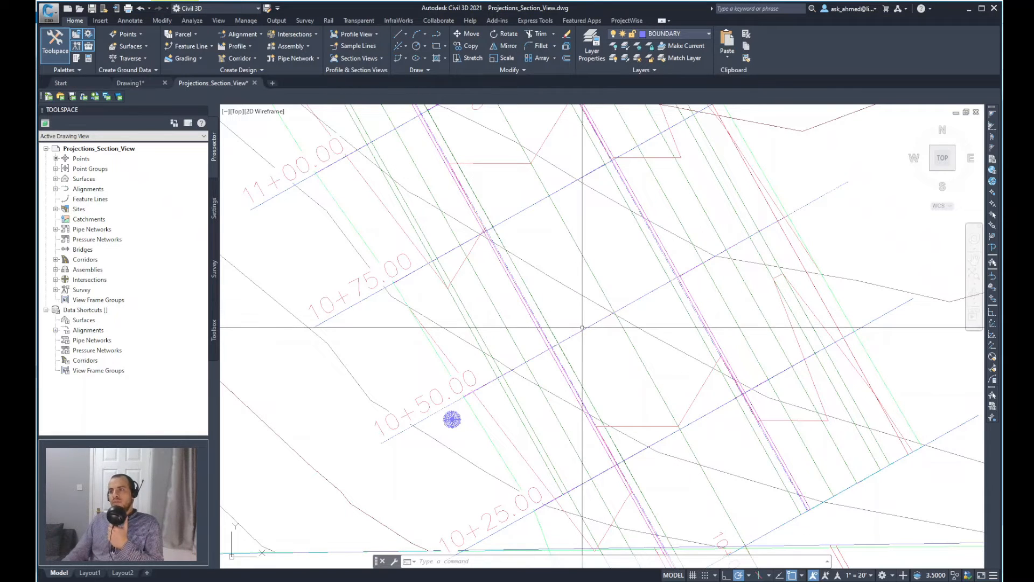
# Zoom from the 10+50.00 sample line to its section view and inspect the projected tree.
pyautogui.click(591, 325)
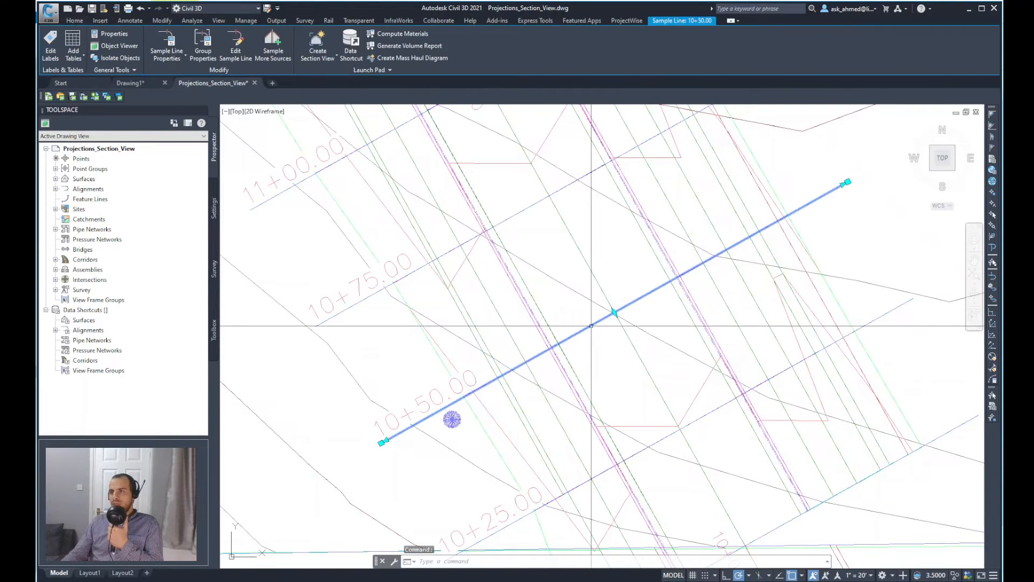
pyautogui.rightClick(593, 325)
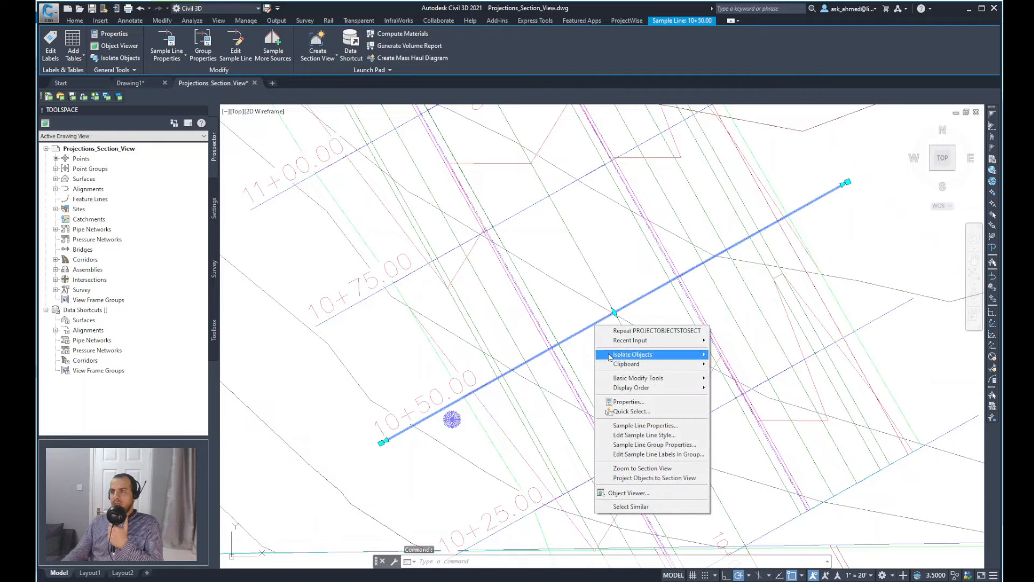
pyautogui.click(640, 468)
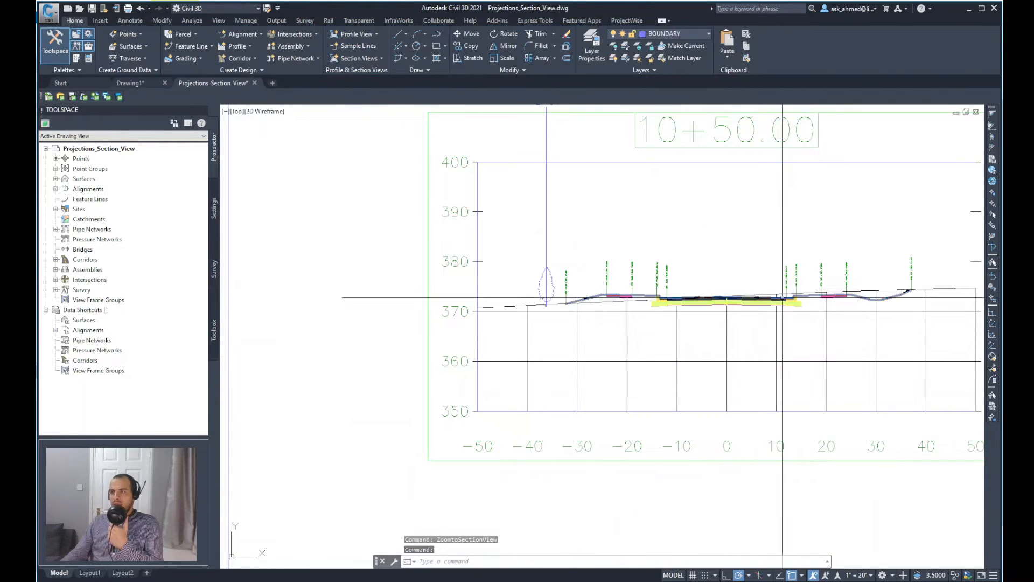
pyautogui.scroll(2, 817, 296)
pyautogui.click(381, 304)
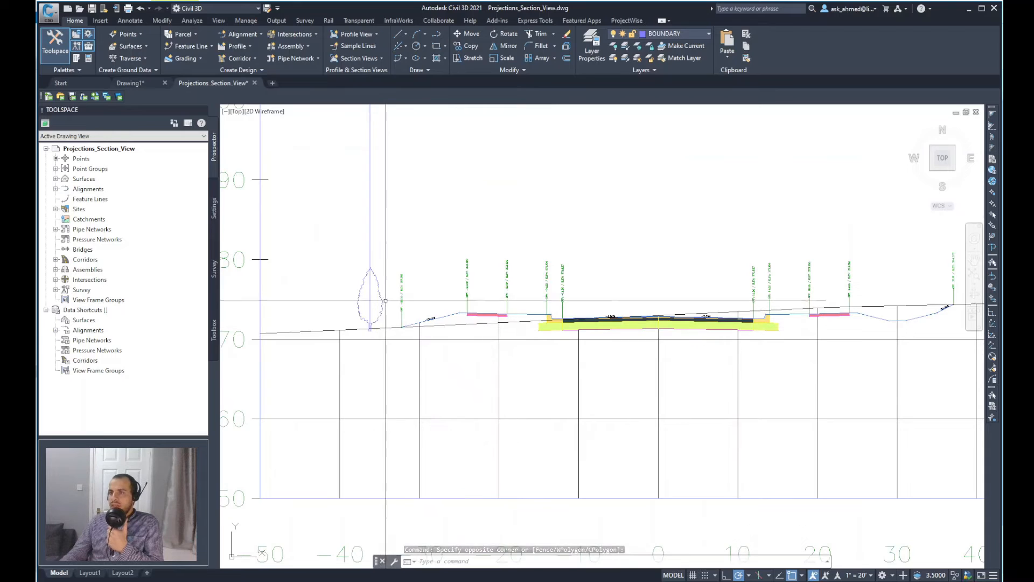
pyautogui.moveTo(545, 383); pyautogui.dragTo(484, 378, button='middle')
pyautogui.scroll(-2, 487, 377)
pyautogui.scroll(2, 382, 346)
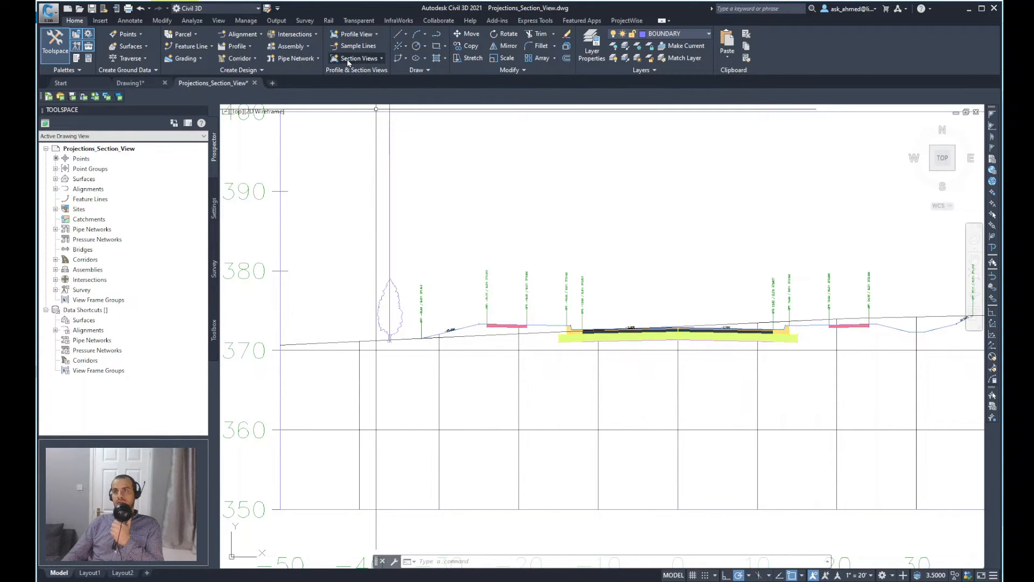
# Start projecting objects to multiple section views from the 10+50.00 section view, with Section View Group - 1 as the target group.
pyautogui.click(370, 60)
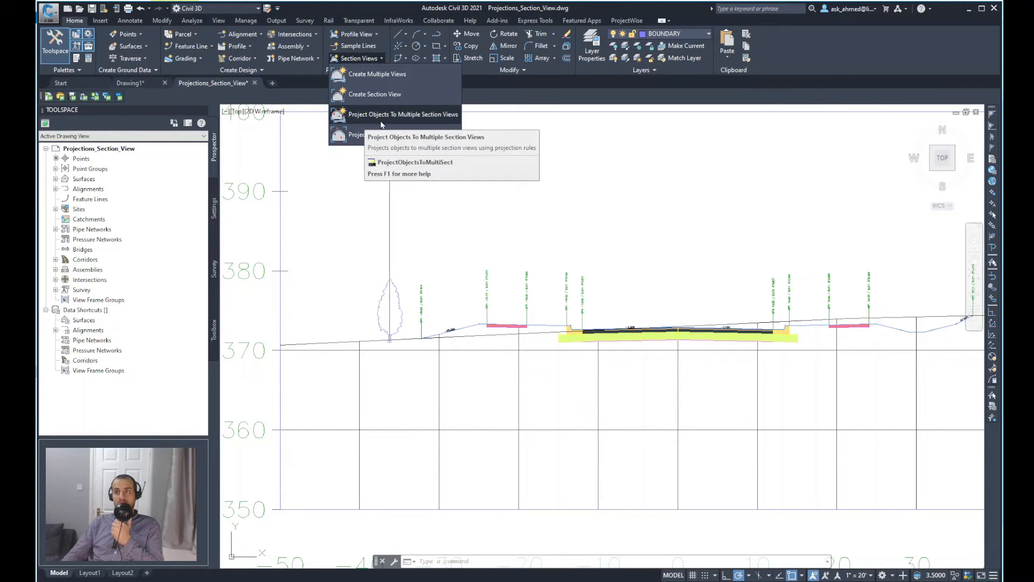
pyautogui.click(423, 116)
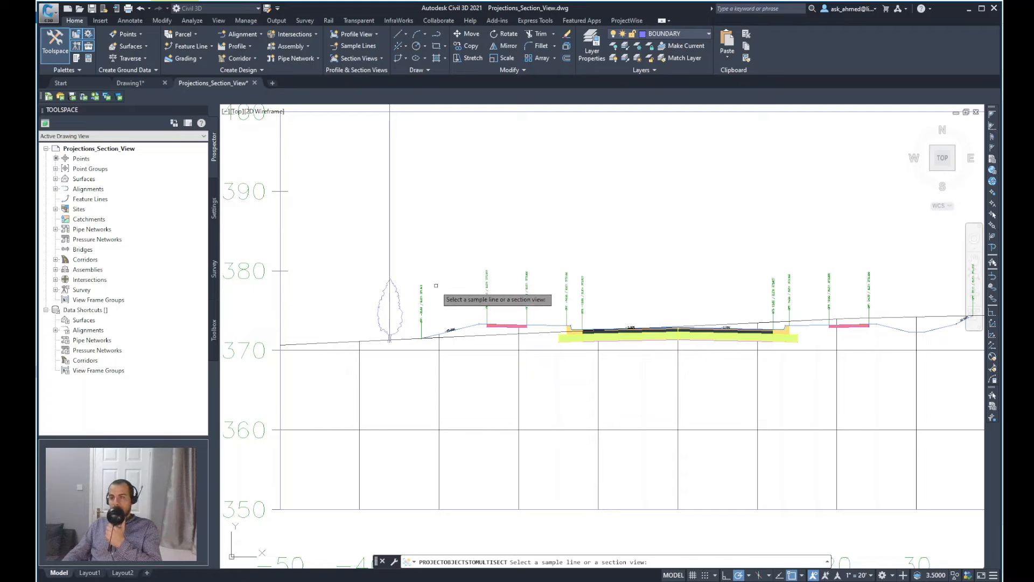
pyautogui.scroll(-2, 437, 287)
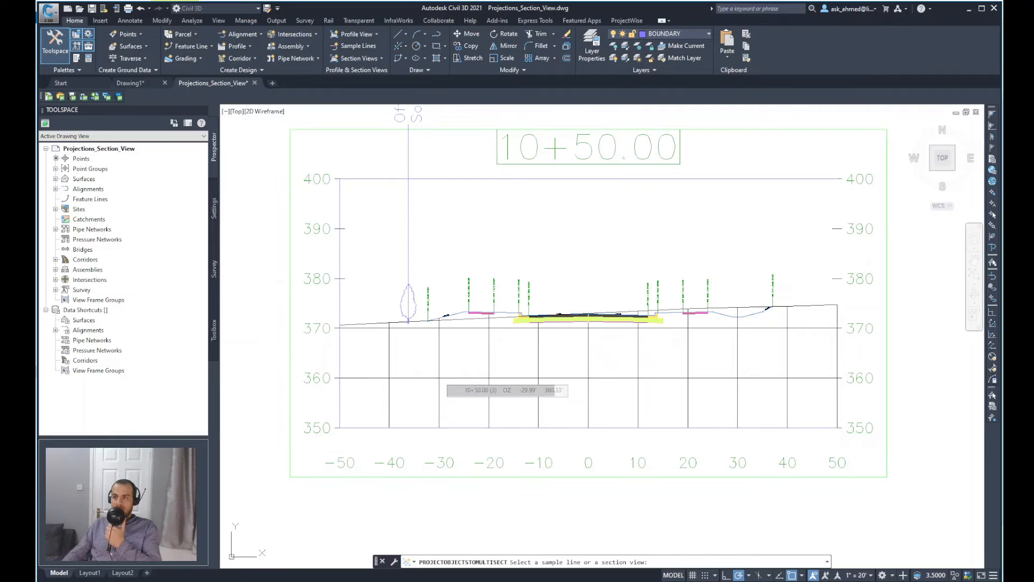
pyautogui.click(438, 380)
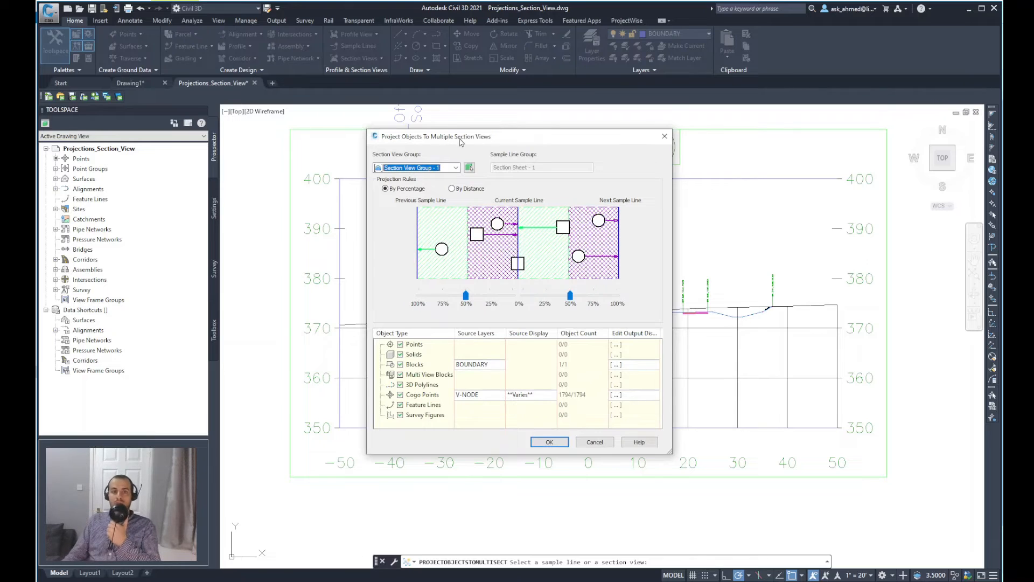
pyautogui.moveTo(505, 138); pyautogui.dragTo(464, 130)
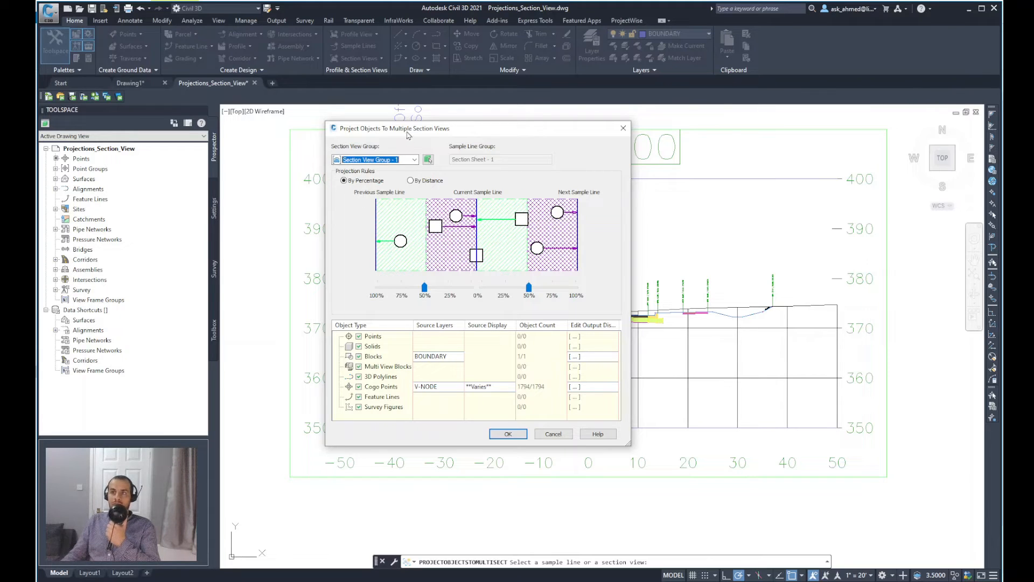
pyautogui.click(414, 161)
pyautogui.click(415, 168)
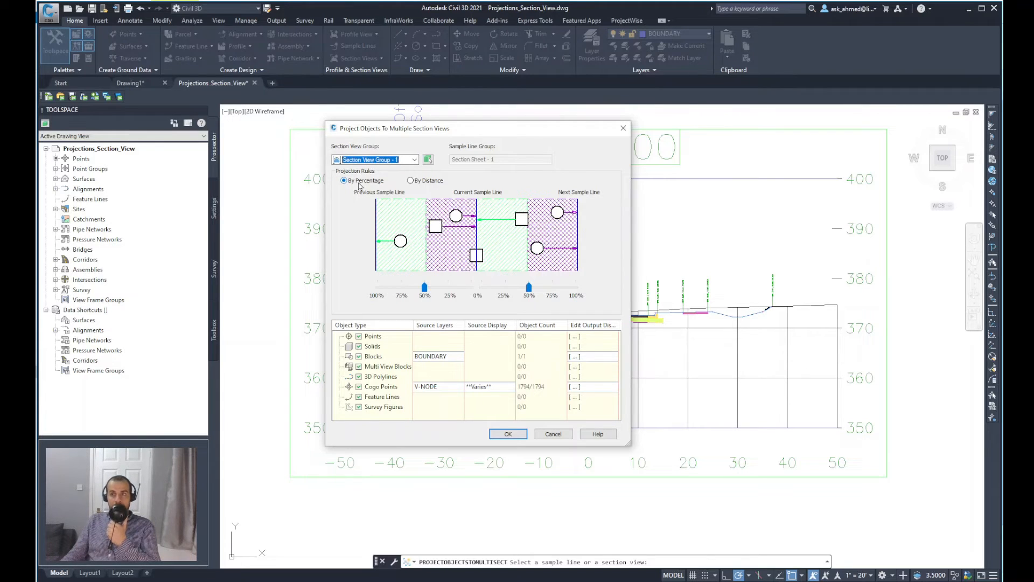
pyautogui.moveTo(392, 132); pyautogui.dragTo(402, 136)
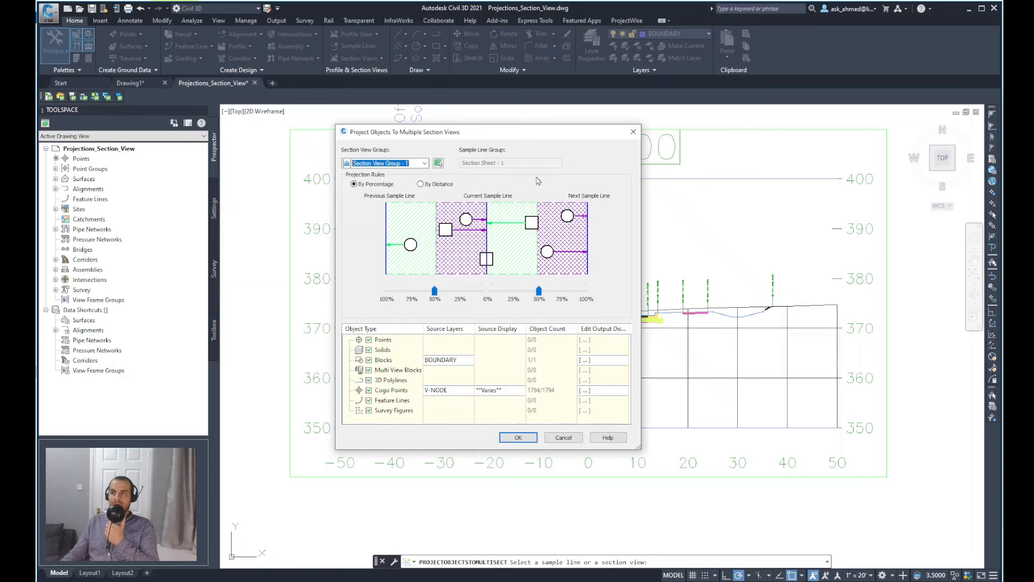
pyautogui.moveTo(521, 139); pyautogui.dragTo(514, 134)
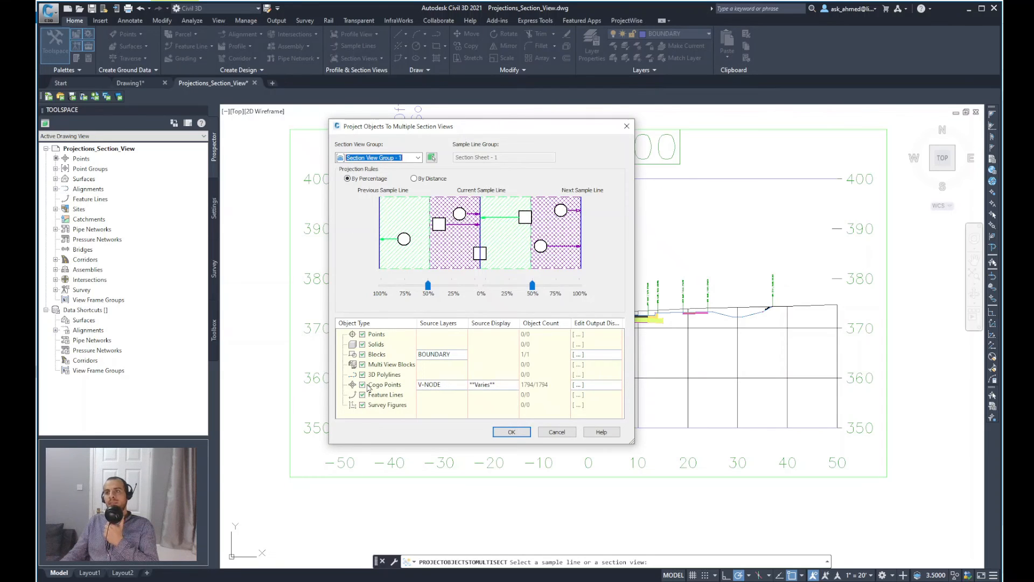
# Exclude points, solids, 3D polylines, Cogo points, feature lines and survey figures from the projection, keeping blocks and multi view blocks.
pyautogui.click(364, 334)
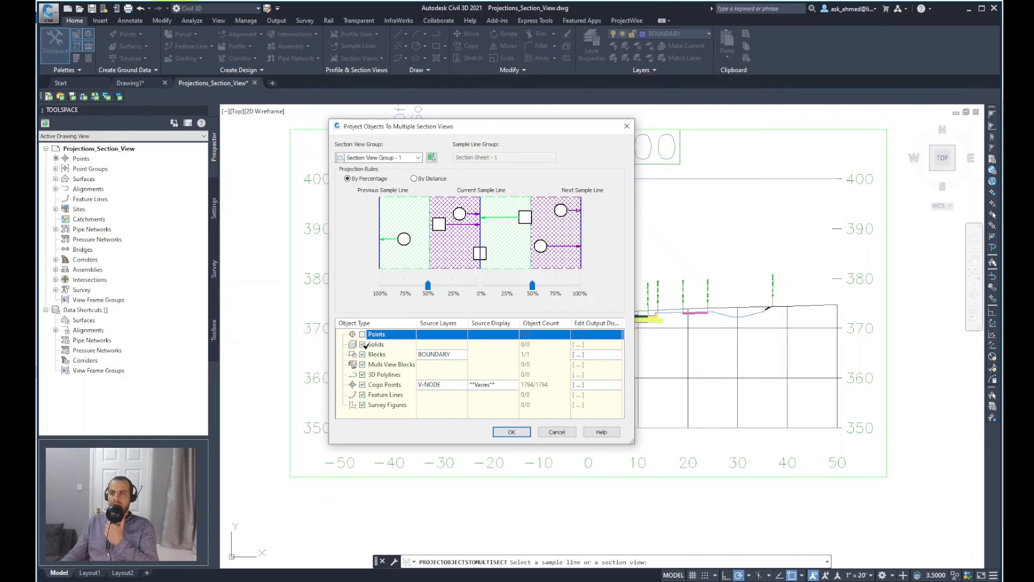
pyautogui.click(363, 345)
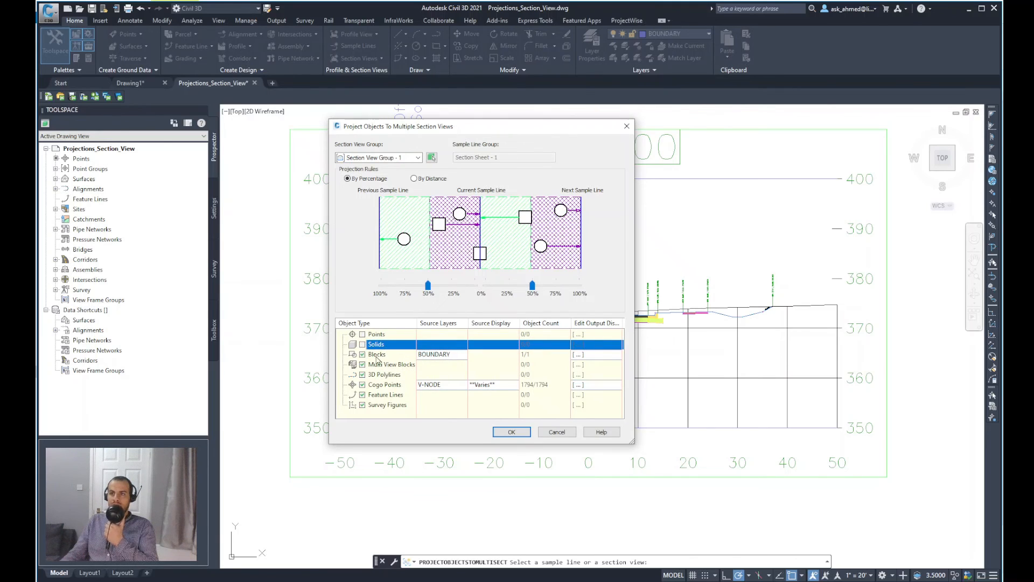
pyautogui.click(366, 355)
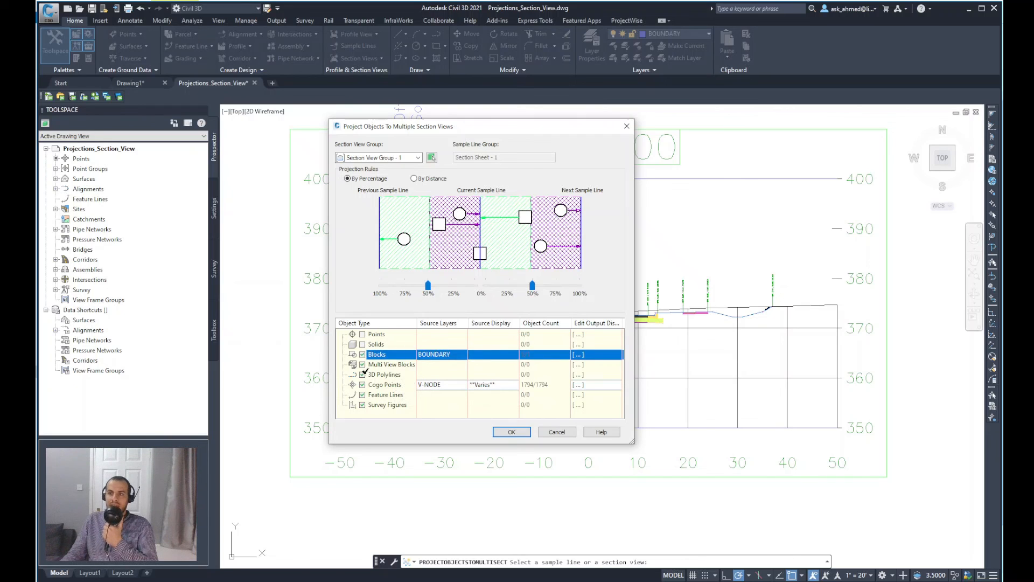
pyautogui.click(363, 374)
pyautogui.click(369, 385)
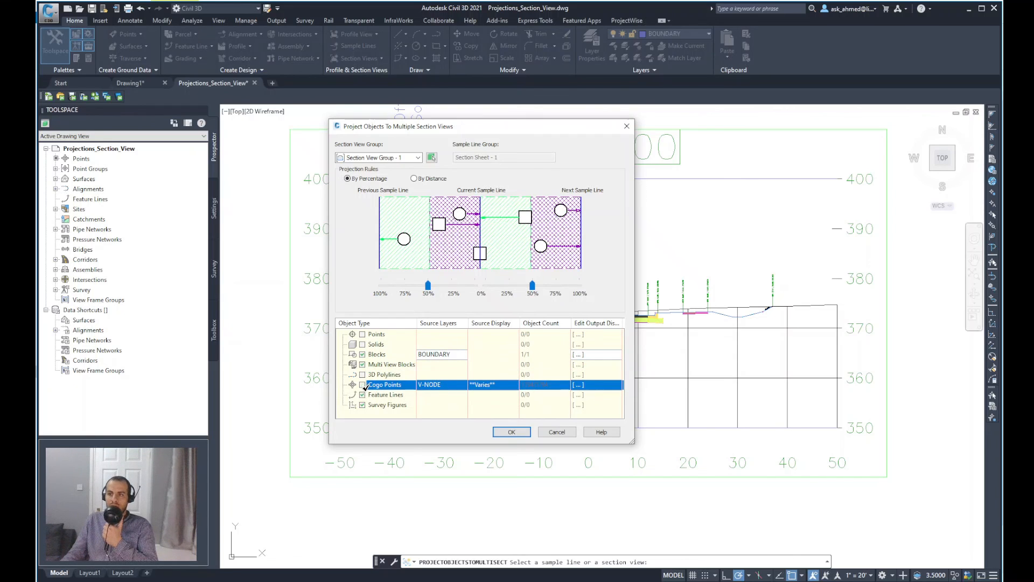
pyautogui.click(362, 395)
pyautogui.click(363, 404)
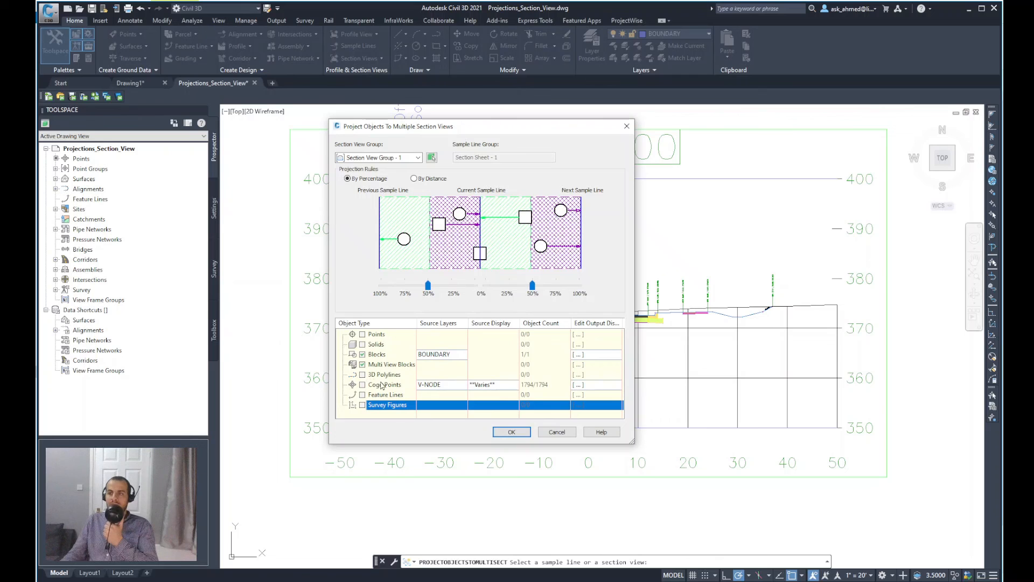